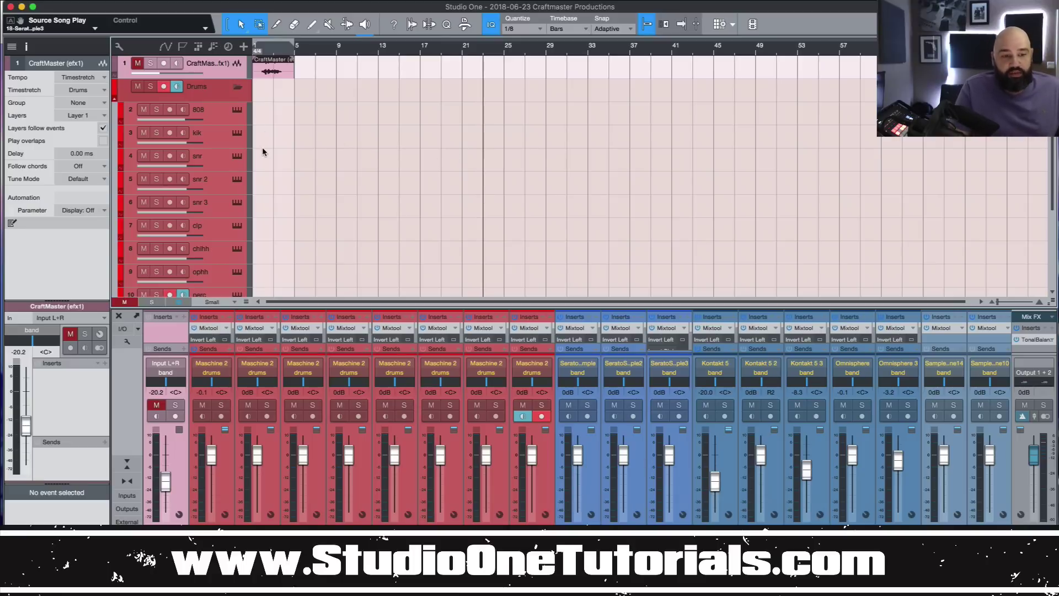
Scroll the track list below the drums to reveal the Samplers, Vsts, Vox and Cheat Codes folders
{"action": "scroll", "coordinate": [270, 165], "scroll_direction": "down", "scroll_amount": 1}
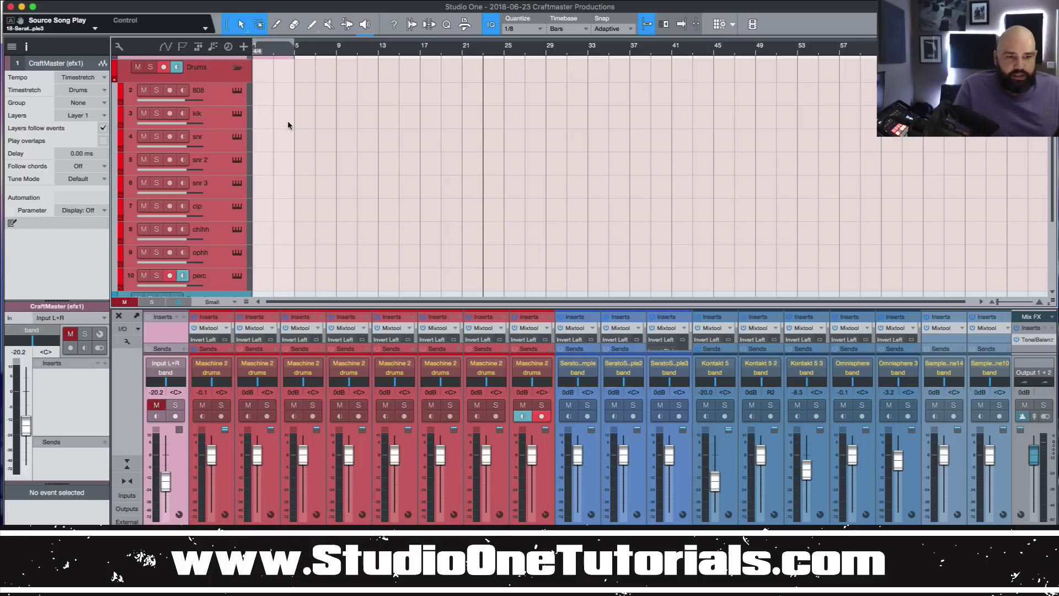
{"action": "scroll", "coordinate": [288, 127], "scroll_direction": "down", "scroll_amount": 5}
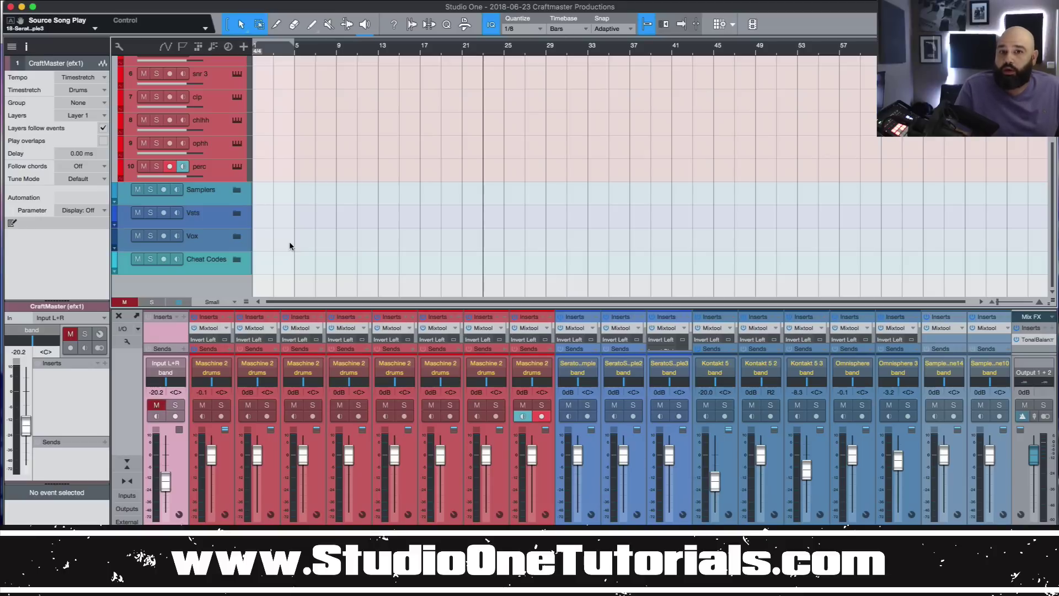
Create an Exhale part in the Vsts folder, open it in a taller editor, and set the scale root to D
{"action": "left_click", "coordinate": [237, 215]}
{"action": "scroll", "coordinate": [277, 214], "scroll_direction": "down", "scroll_amount": 4}
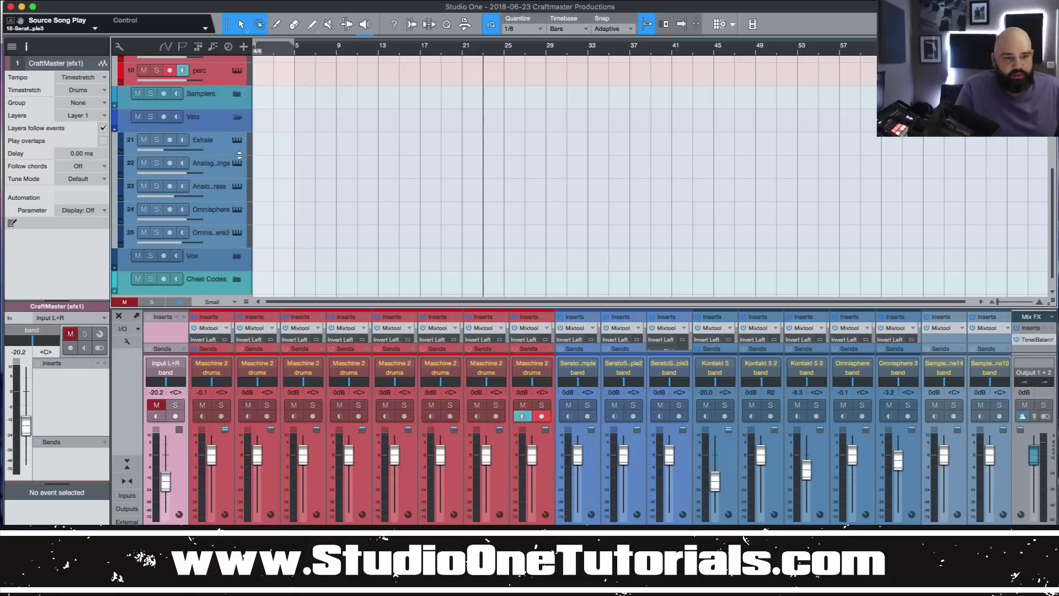
{"action": "double_click", "coordinate": [270, 145]}
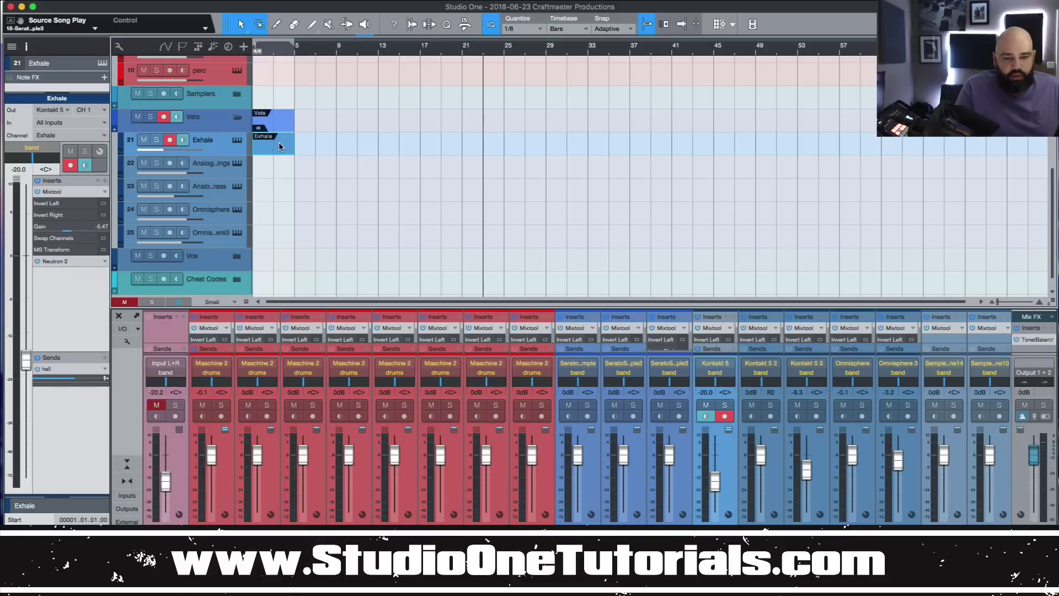
{"action": "double_click", "coordinate": [279, 141]}
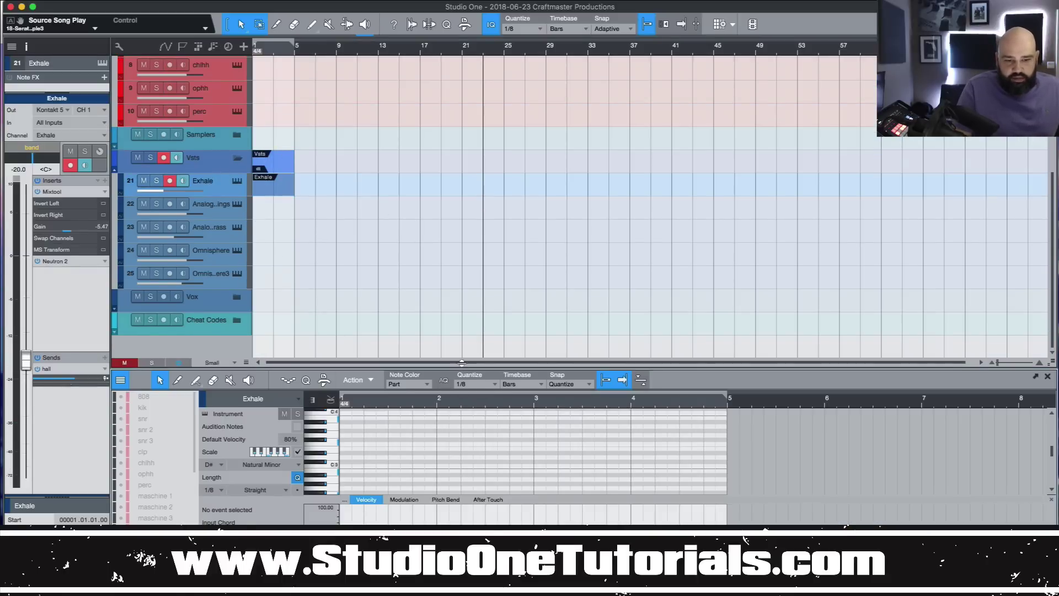
{"action": "left_click_drag", "start_coordinate": [461, 368], "coordinate": [459, 206]}
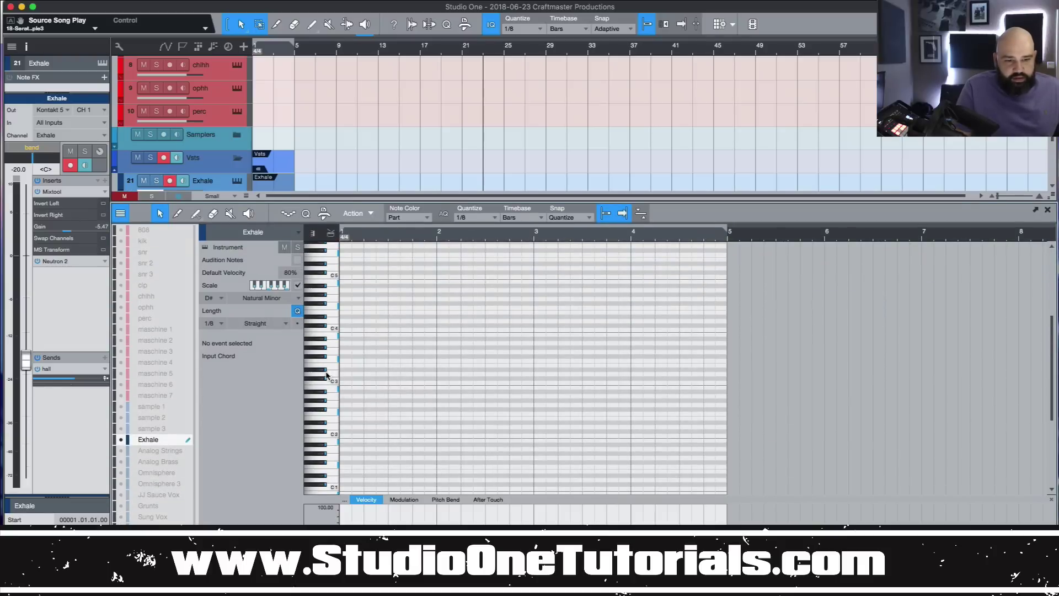
{"action": "left_click", "coordinate": [219, 298]}
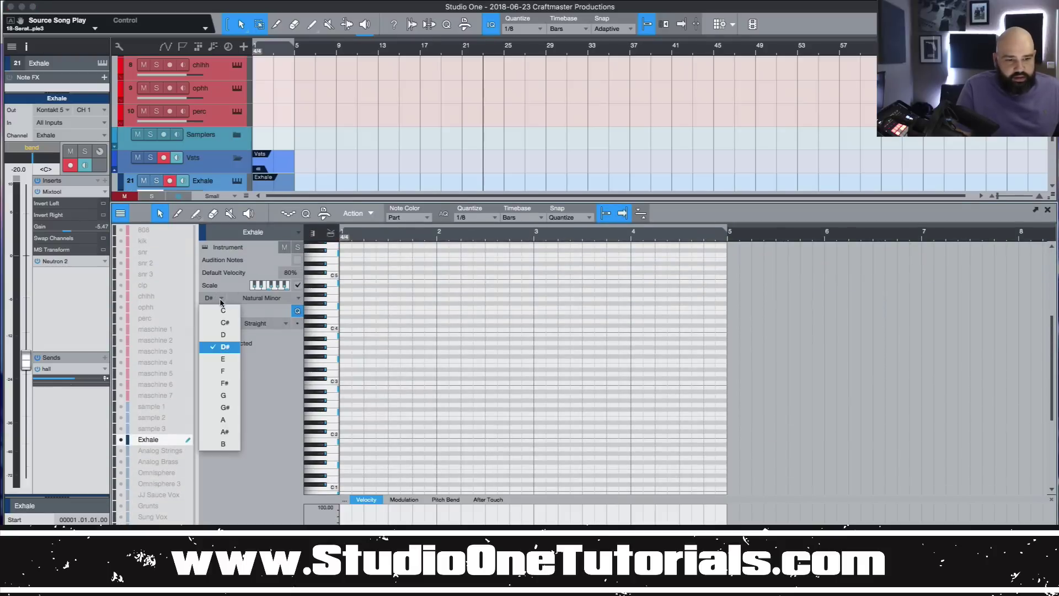
{"action": "left_click", "coordinate": [221, 336]}
Draw a one-bar D3 note, repeat it across bars 2–4, and copy all four up to F3
{"action": "left_click", "coordinate": [344, 375]}
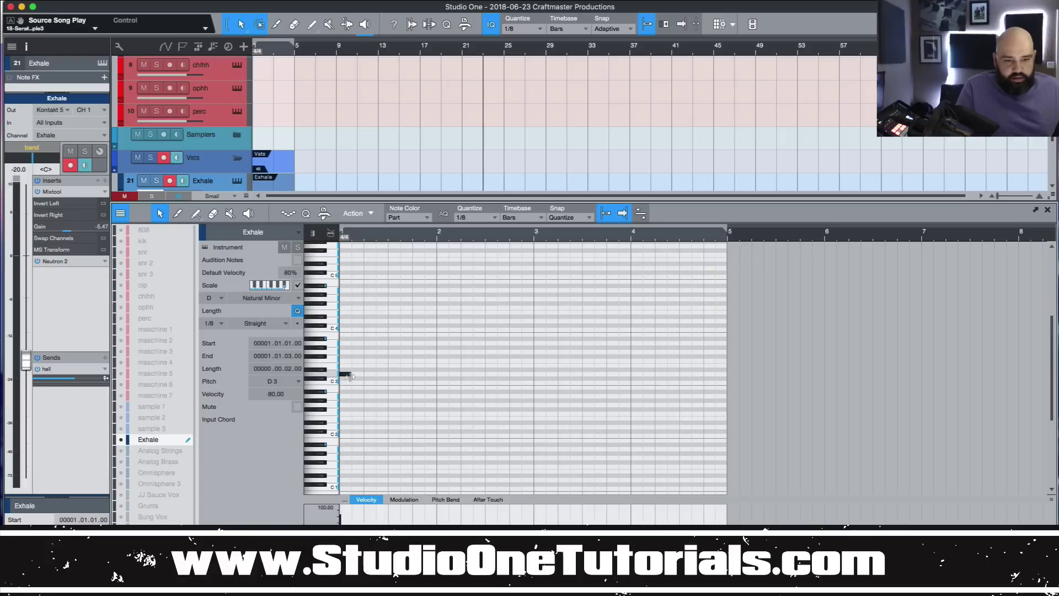
{"action": "left_click_drag", "start_coordinate": [350, 377], "coordinate": [438, 391]}
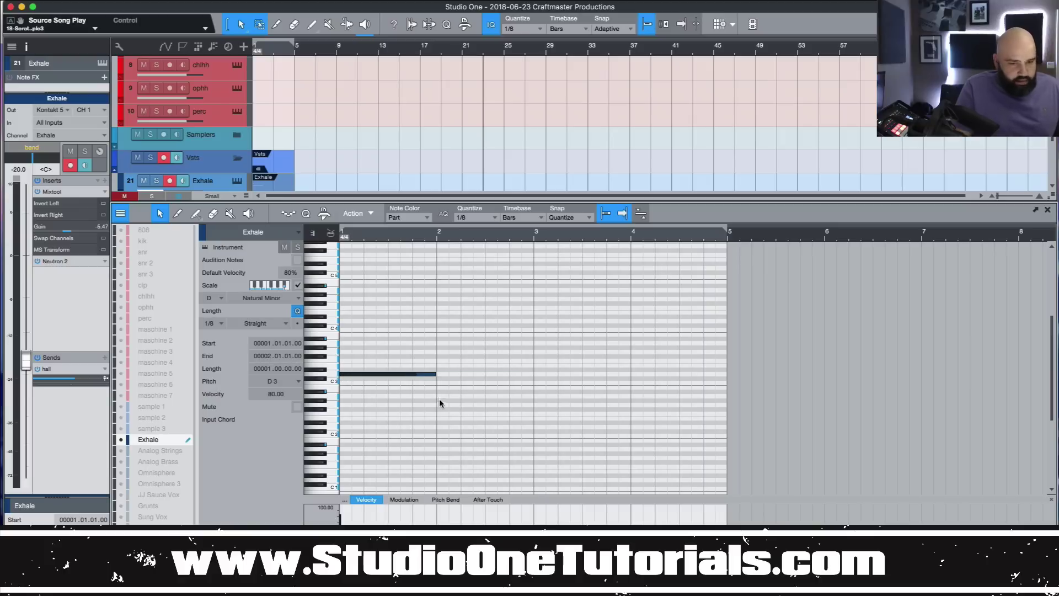
{"action": "key", "text": "d"}
{"action": "key", "text": "d"}
{"action": "key", "text": "d"}
{"action": "left_click_drag", "start_coordinate": [686, 390], "coordinate": [340, 338]}
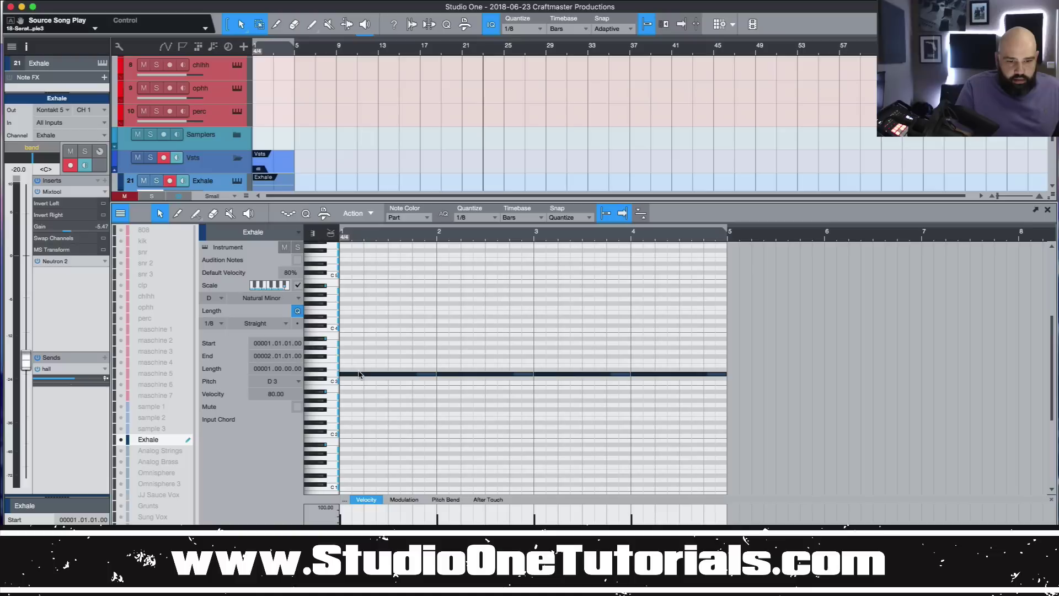
{"action": "left_click_drag", "start_coordinate": [358, 374], "coordinate": [360, 340]}
Add A3 chord tones, drop the bar-2 root to C3 and bar-3 root to A#2, and revoice bar 4
{"action": "left_click_drag", "start_coordinate": [468, 374], "coordinate": [469, 384]}
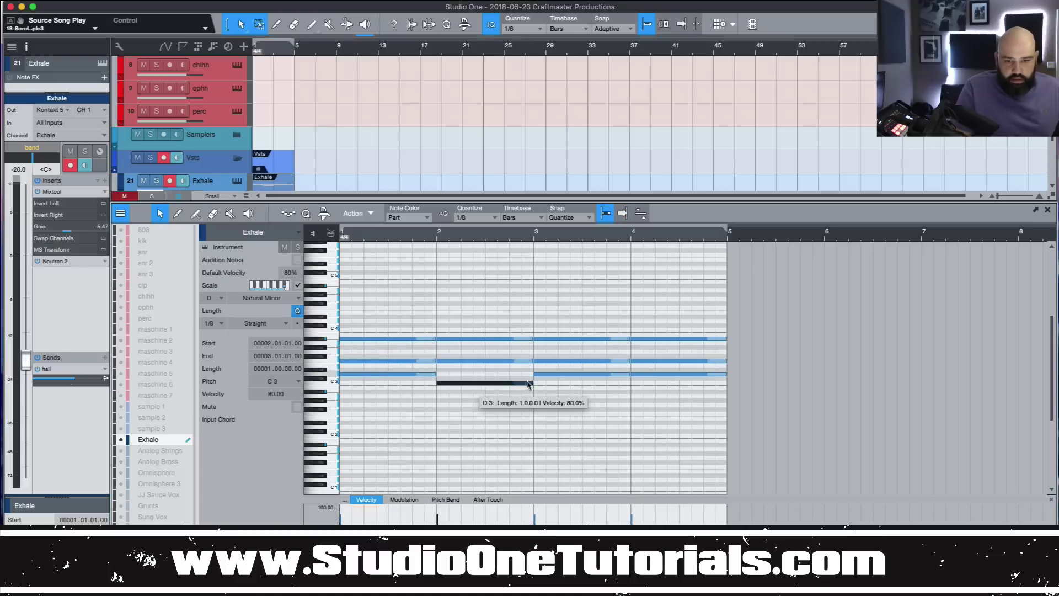
{"action": "left_click", "coordinate": [502, 342]}
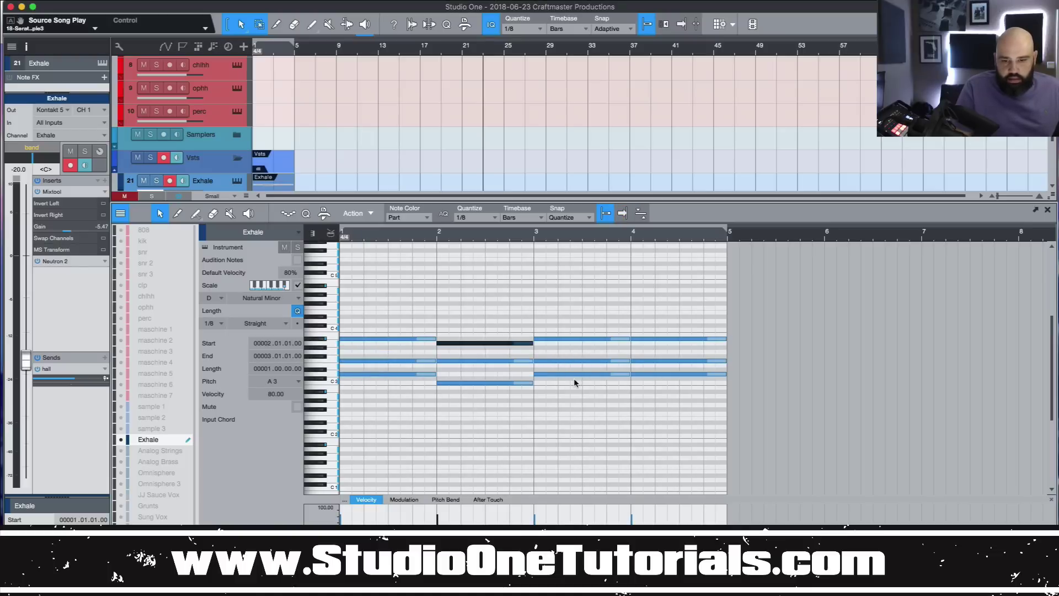
{"action": "left_click_drag", "start_coordinate": [575, 375], "coordinate": [575, 389]}
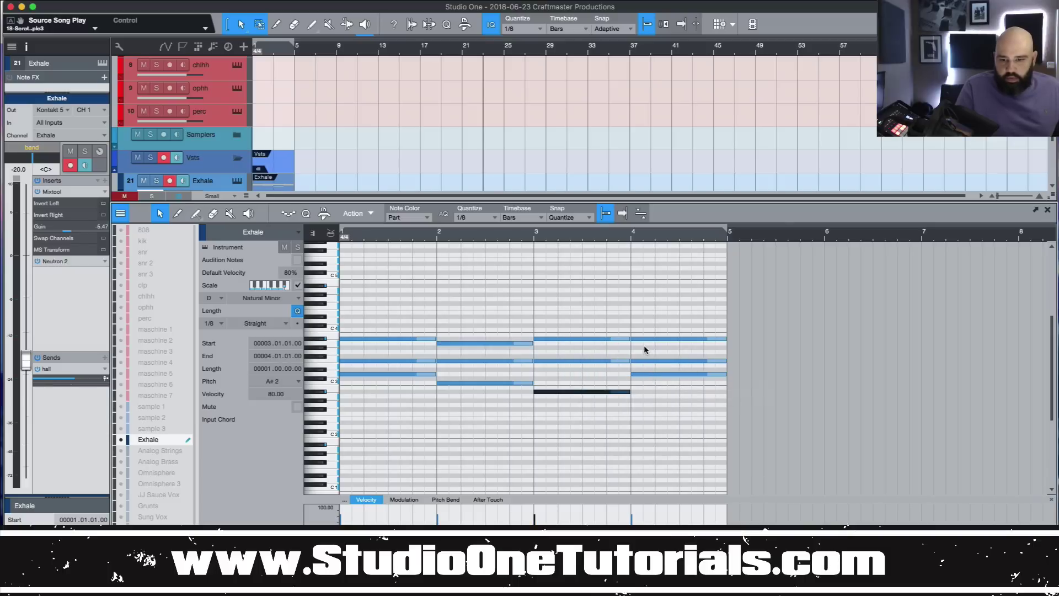
{"action": "left_click_drag", "start_coordinate": [646, 339], "coordinate": [643, 347]}
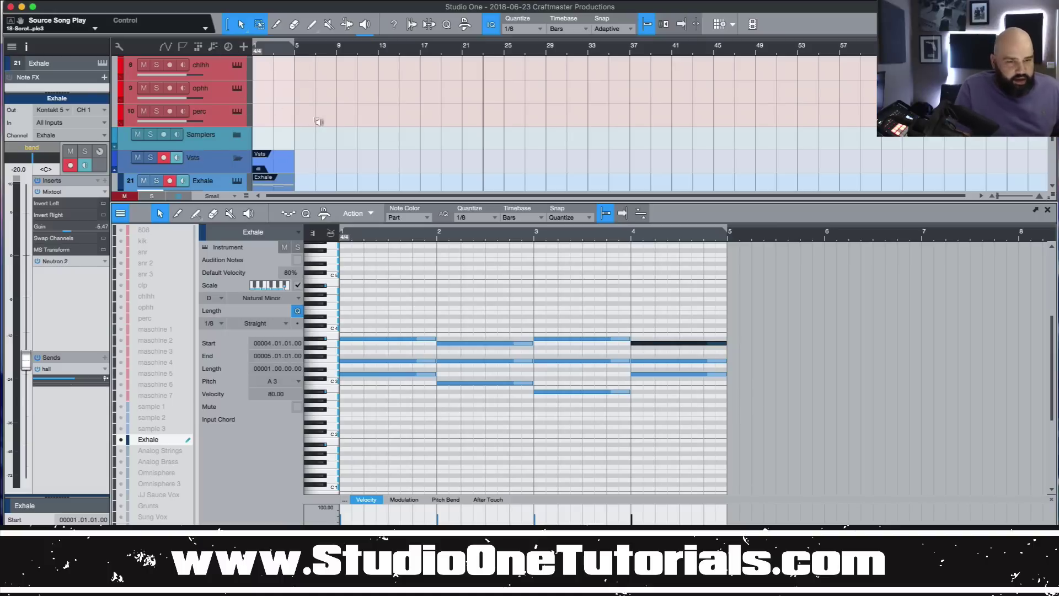
Create a part on the kik track and place C3 kicks in bar 1 and at beats 1.4 and 2.2
{"action": "key", "text": "shift+w"}
{"action": "scroll", "coordinate": [276, 93], "scroll_direction": "up", "scroll_amount": 4}
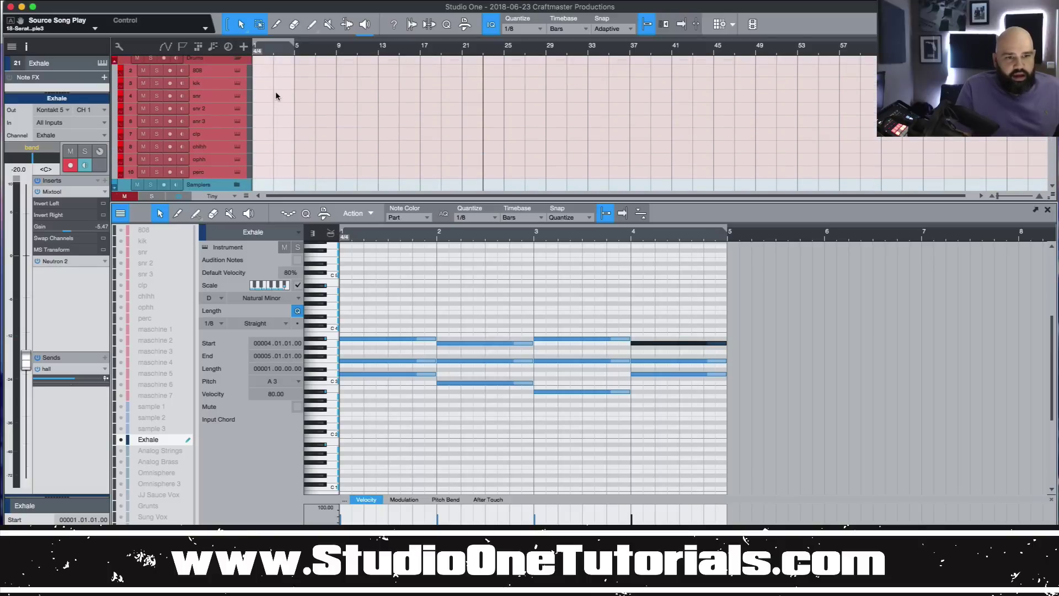
{"action": "double_click", "coordinate": [267, 96]}
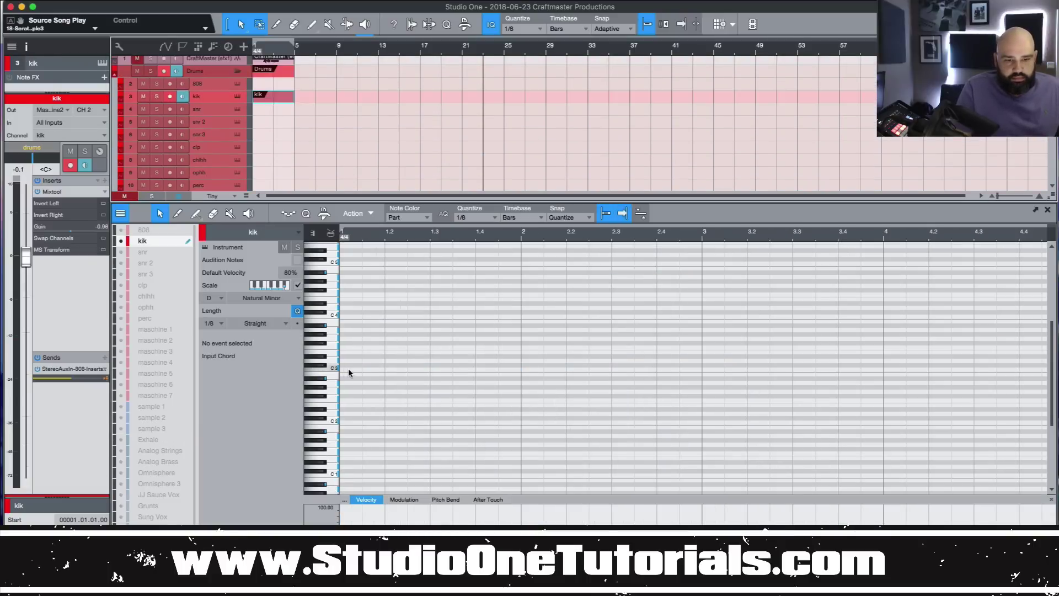
{"action": "left_click", "coordinate": [348, 369]}
{"action": "left_click", "coordinate": [419, 369]}
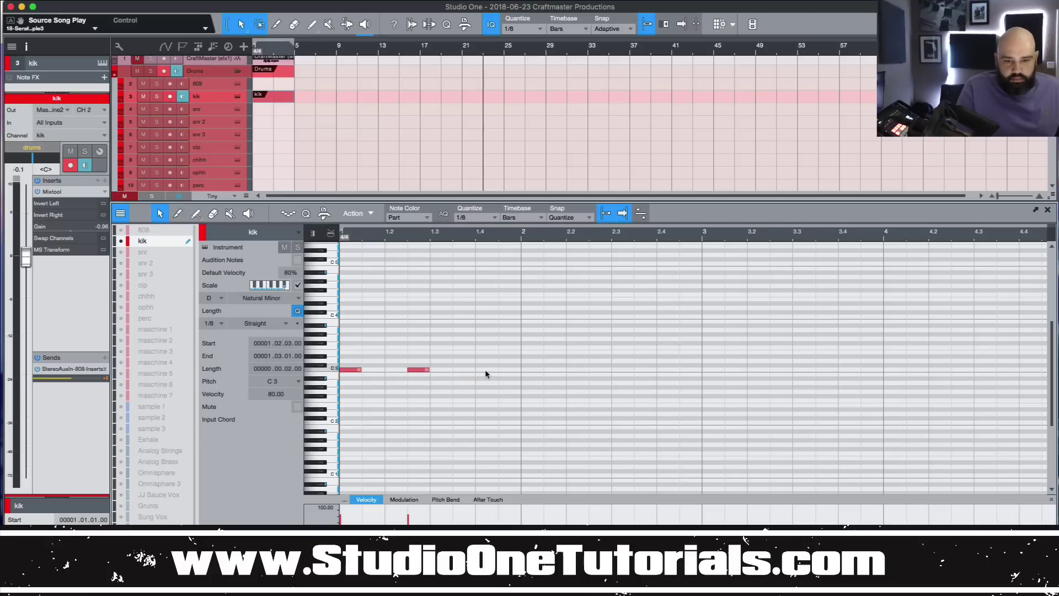
{"action": "left_click", "coordinate": [486, 369]}
{"action": "left_click", "coordinate": [554, 369]}
Add kicks after 2.2 and at 2.4, repeat the pattern into bars 3–4, copy the part to 808, and play
{"action": "left_click", "coordinate": [576, 369]}
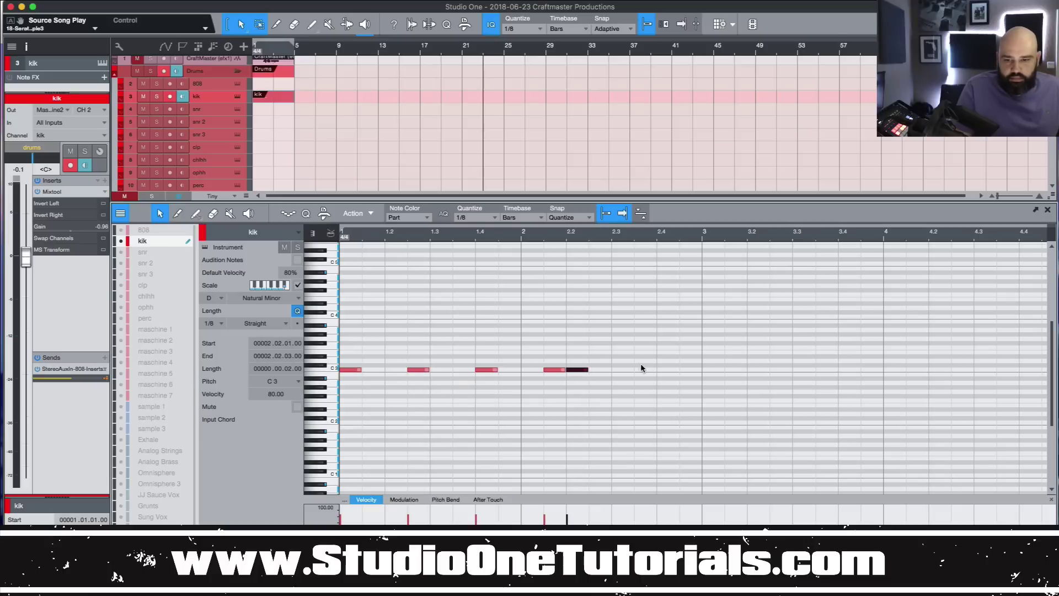
{"action": "left_click", "coordinate": [664, 373]}
{"action": "left_click", "coordinate": [665, 369]}
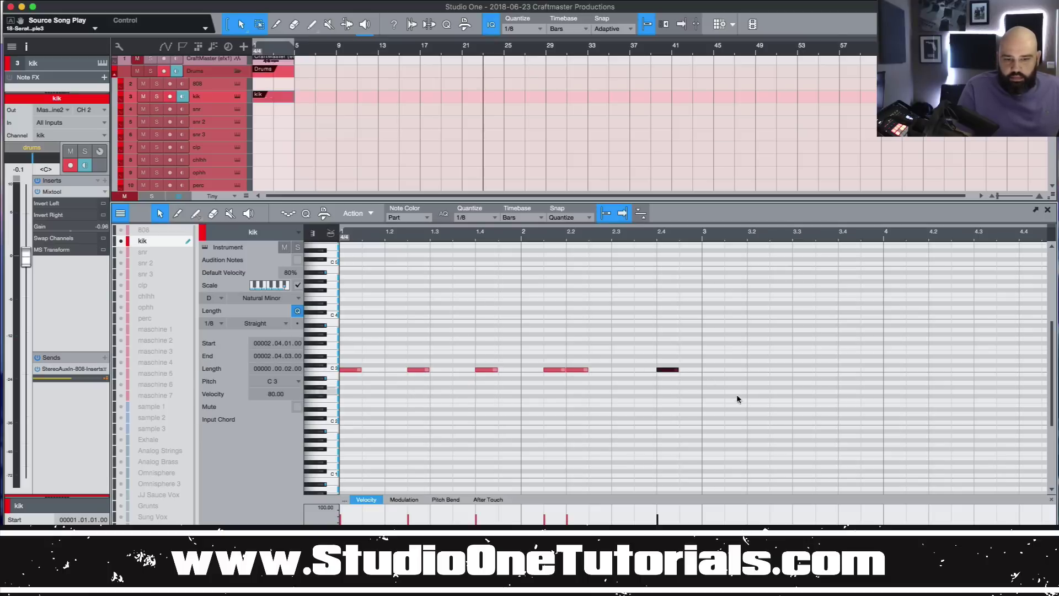
{"action": "key", "text": "super+a"}
{"action": "key", "text": "d"}
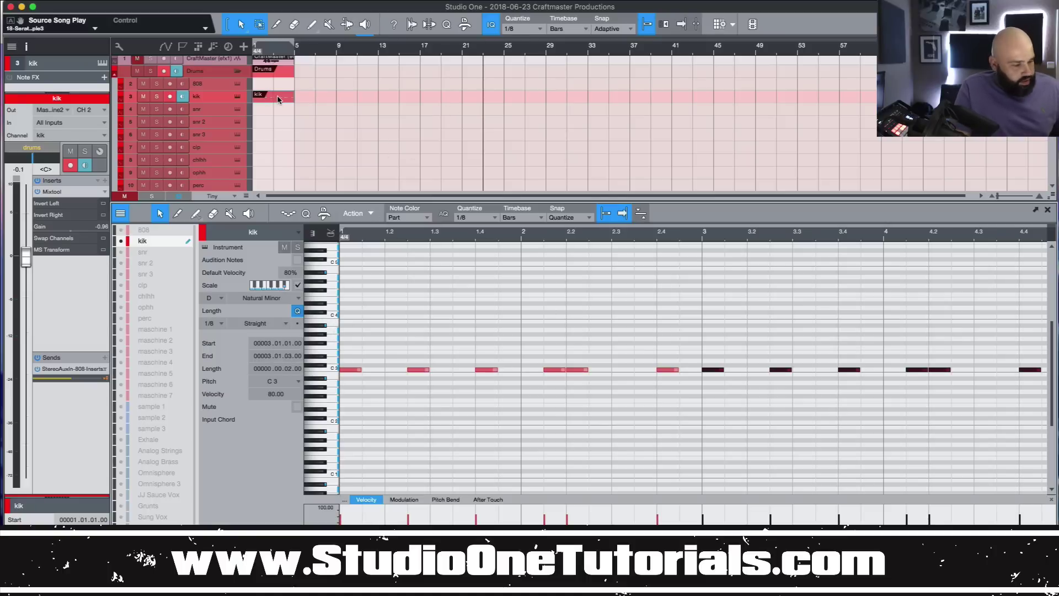
{"action": "left_click_drag", "start_coordinate": [279, 99], "coordinate": [279, 84]}
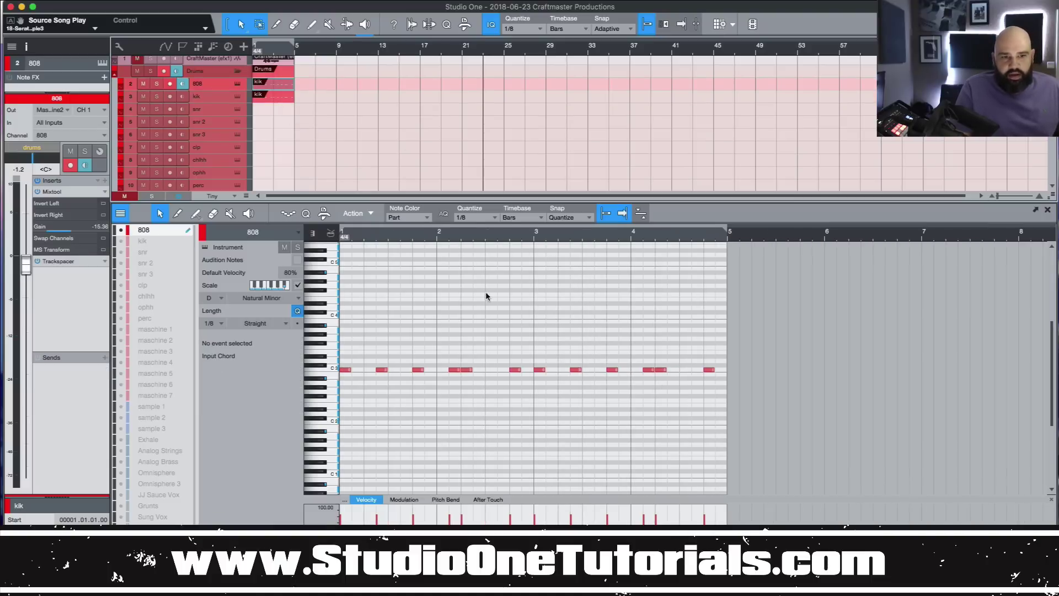
{"action": "key", "text": "space"}
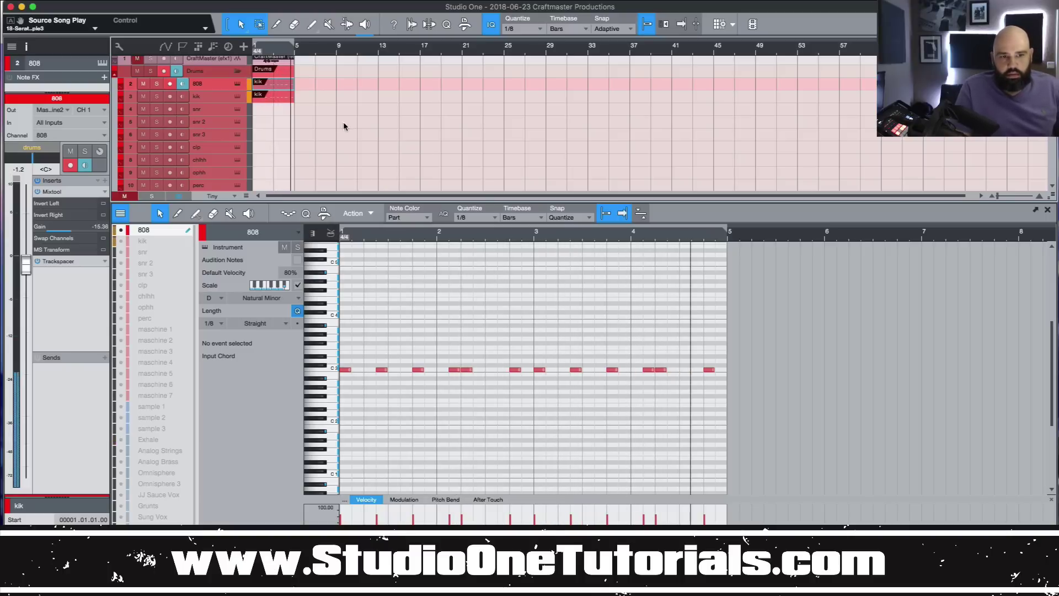
Select all 808 notes, switch the editor between the Exhale and 808 parts, and toggle the editor track list
{"action": "key", "text": "shift+w"}
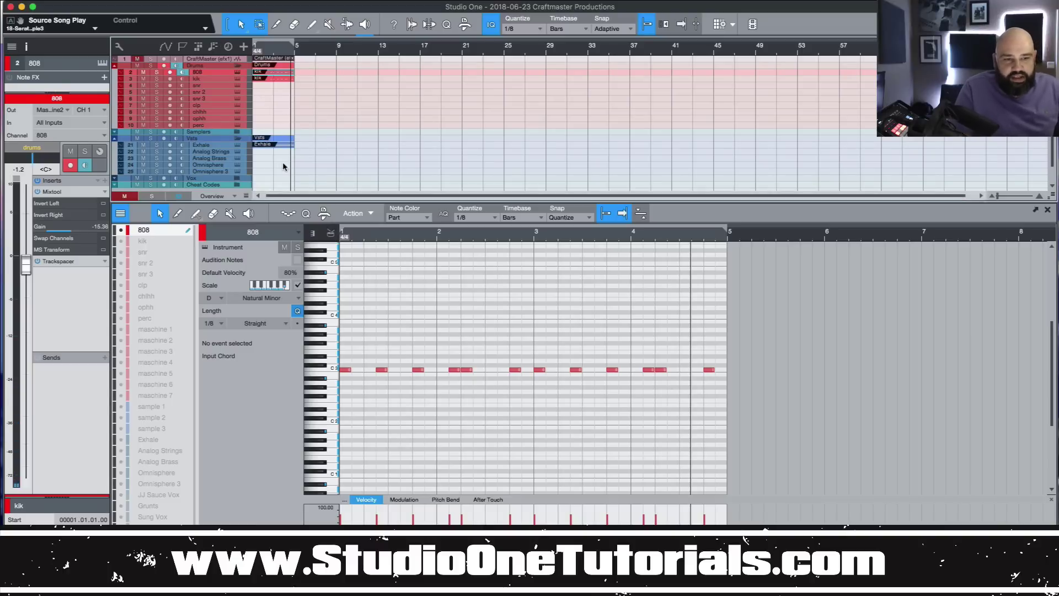
{"action": "key", "text": "super+a"}
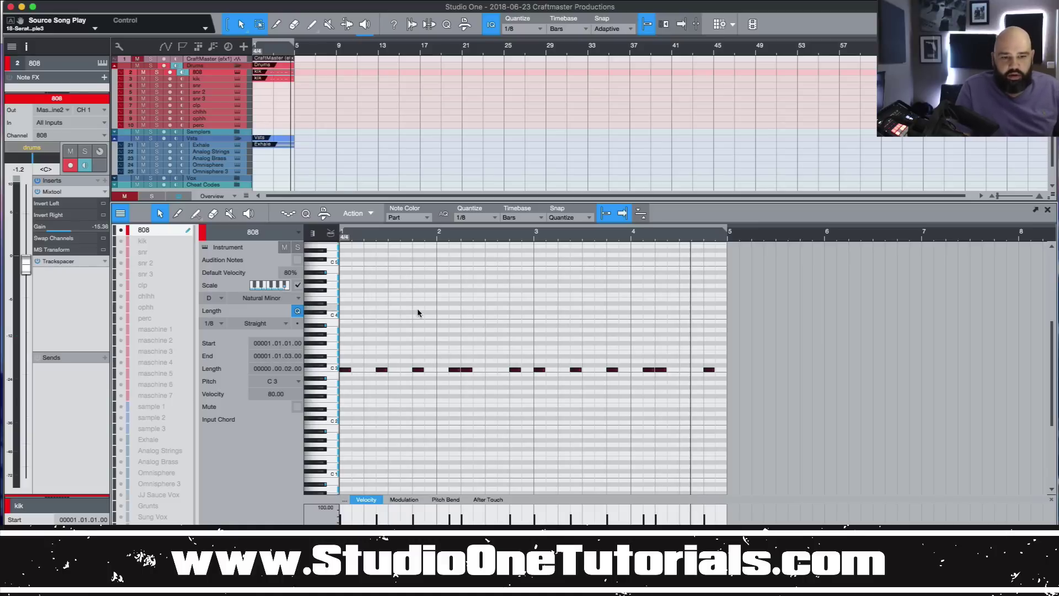
{"action": "left_click", "coordinate": [288, 148]}
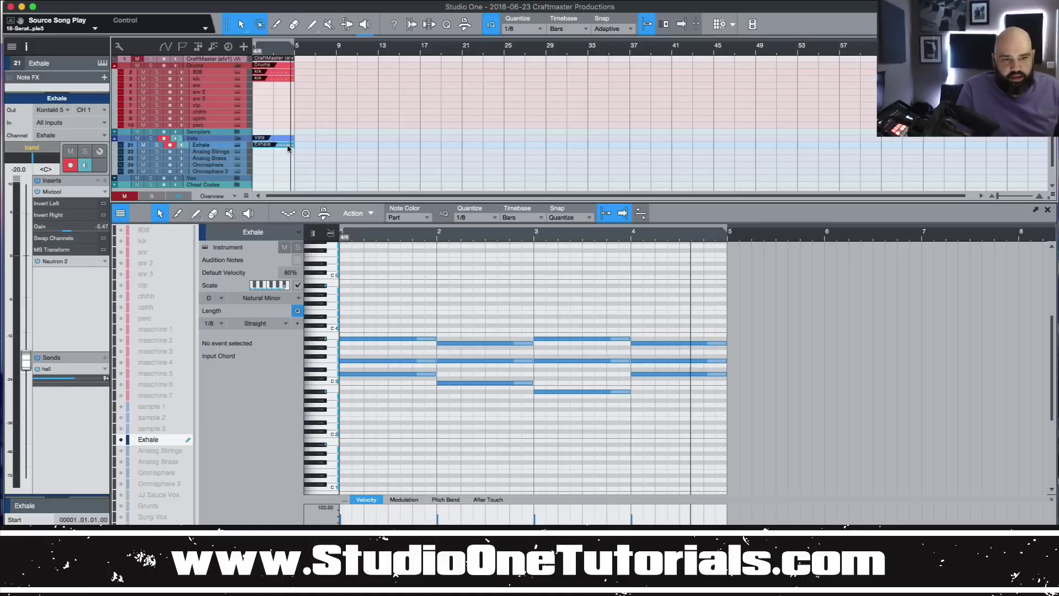
{"action": "left_click", "coordinate": [268, 72]}
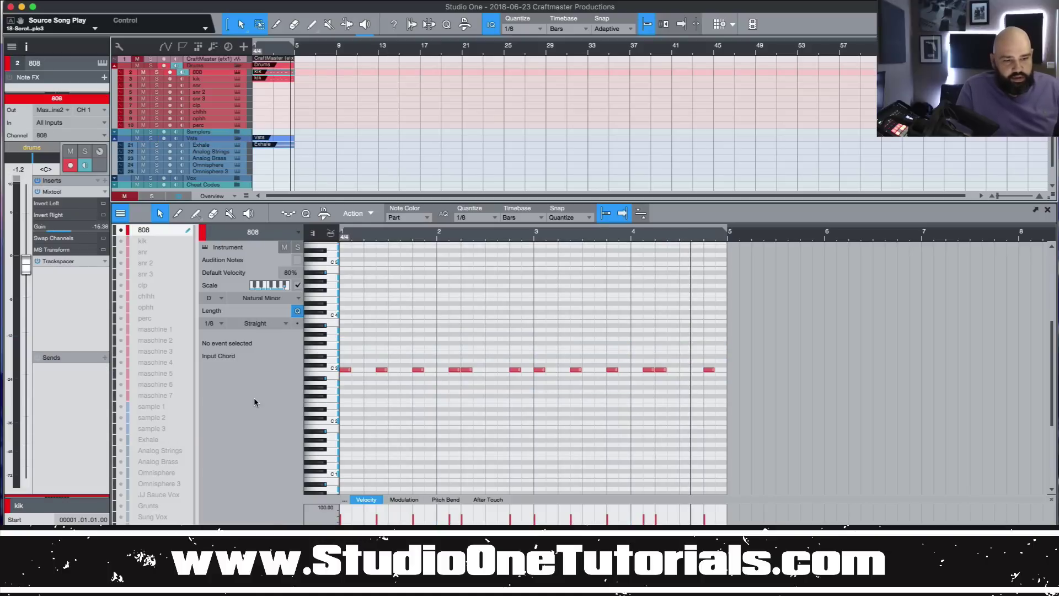
{"action": "left_click", "coordinate": [120, 215]}
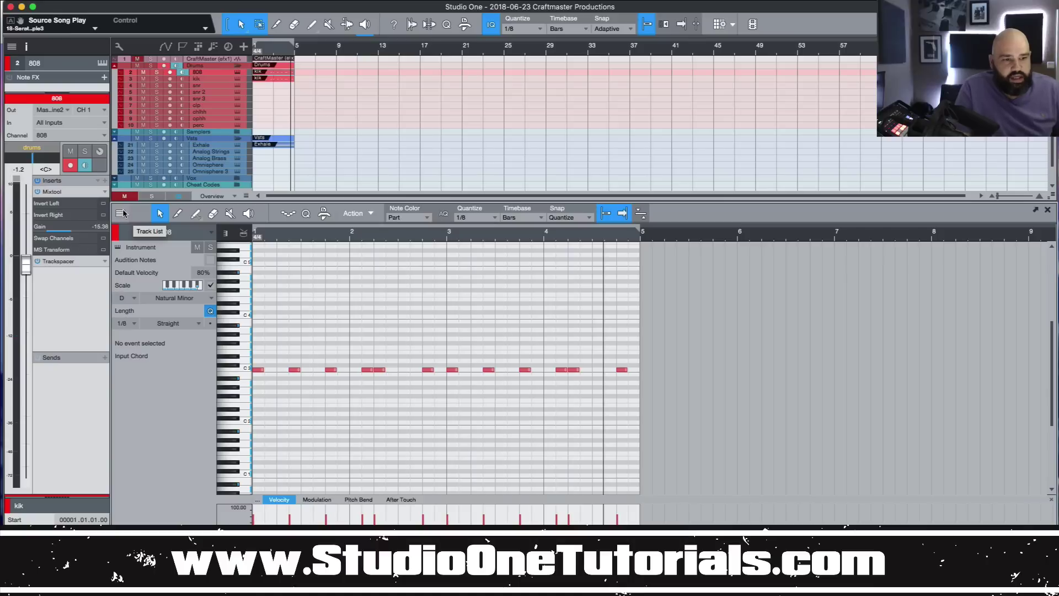
{"action": "left_click", "coordinate": [121, 214]}
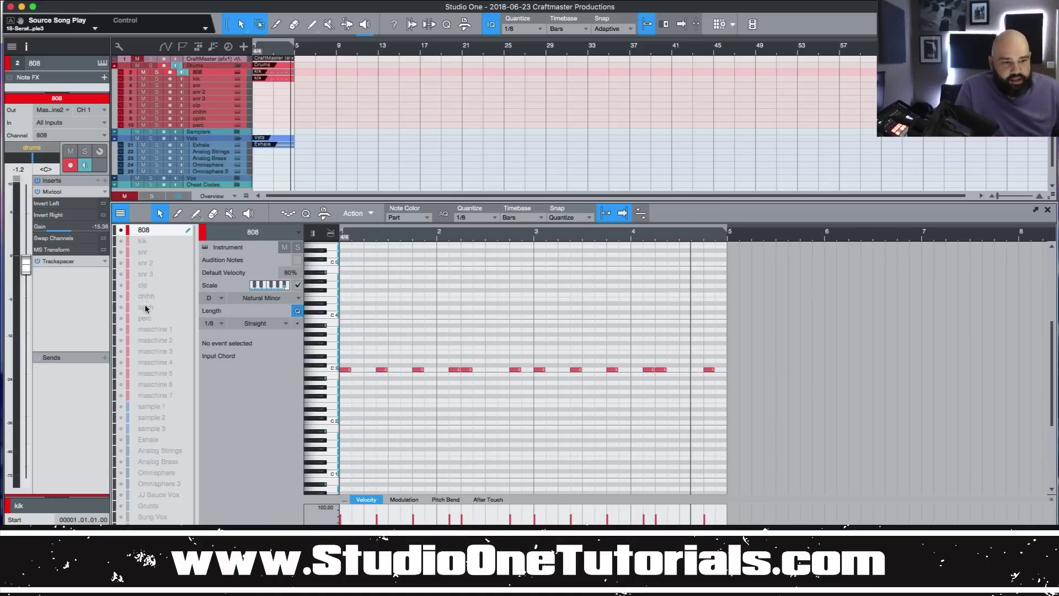
{"action": "scroll", "coordinate": [155, 331], "scroll_direction": "down", "scroll_amount": 2}
{"action": "scroll", "coordinate": [170, 434], "scroll_direction": "up", "scroll_amount": 2}
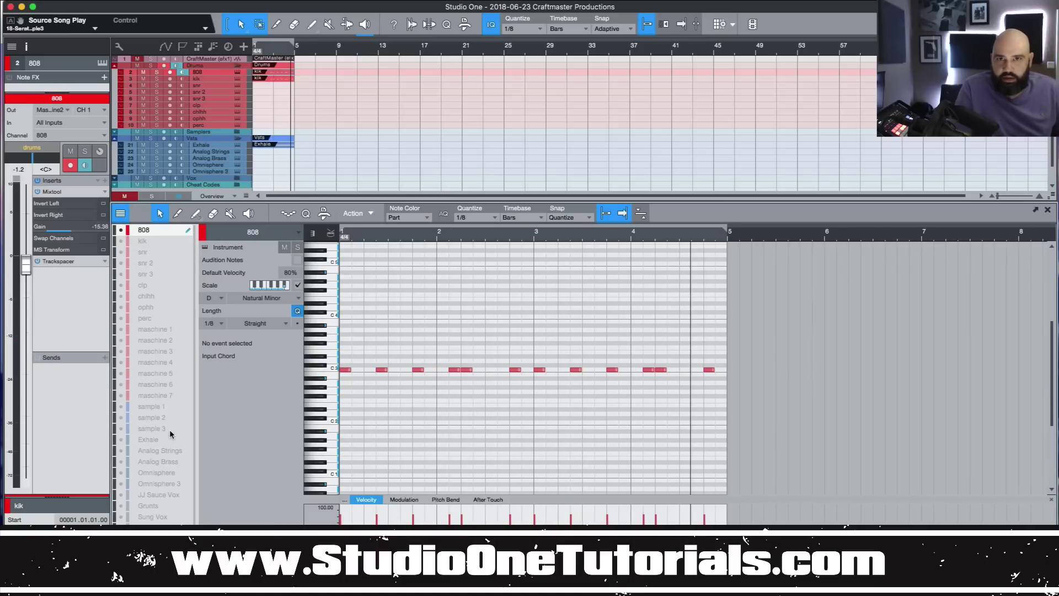
Toggle the song's track list, then bring up the mixer console with F3
{"action": "left_click", "coordinate": [12, 48]}
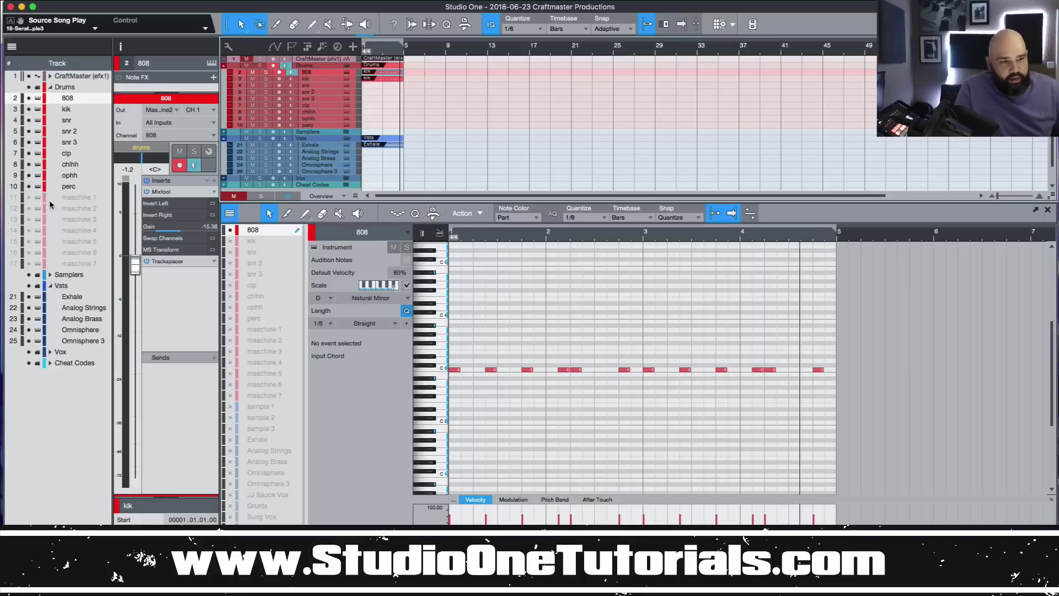
{"action": "left_click", "coordinate": [12, 48]}
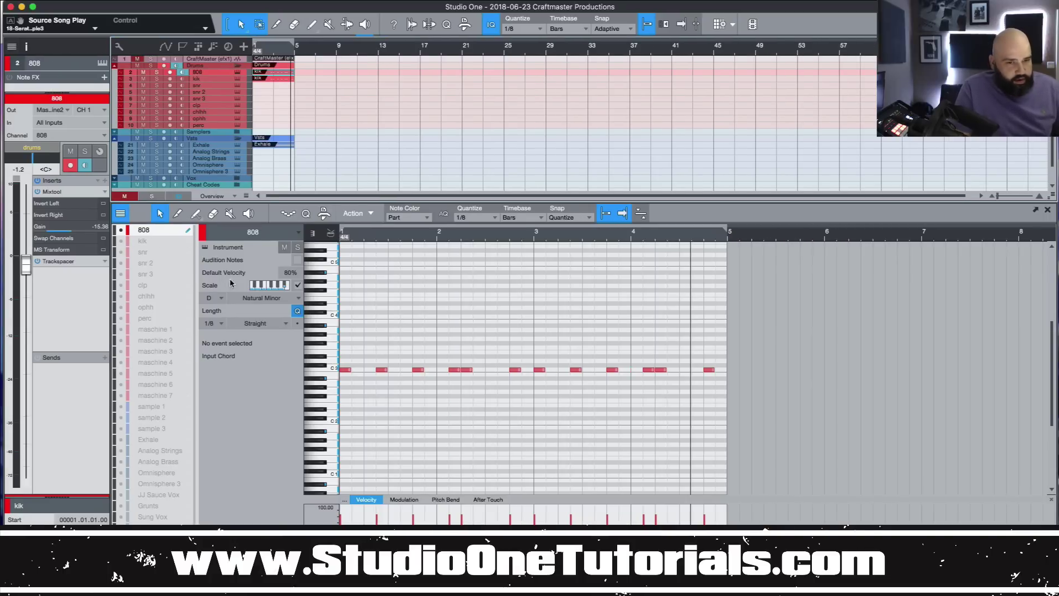
{"action": "key", "text": "F3"}
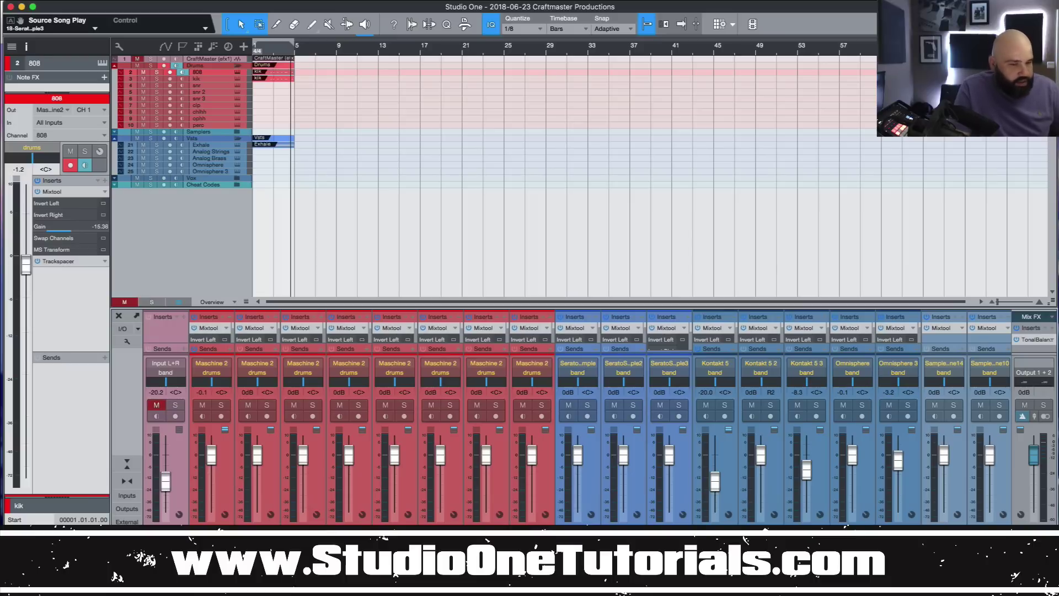
Reopen the 808 part, toggle its notes' editability off and on, and test-drag a bar-3 note back onto C3
{"action": "double_click", "coordinate": [278, 73]}
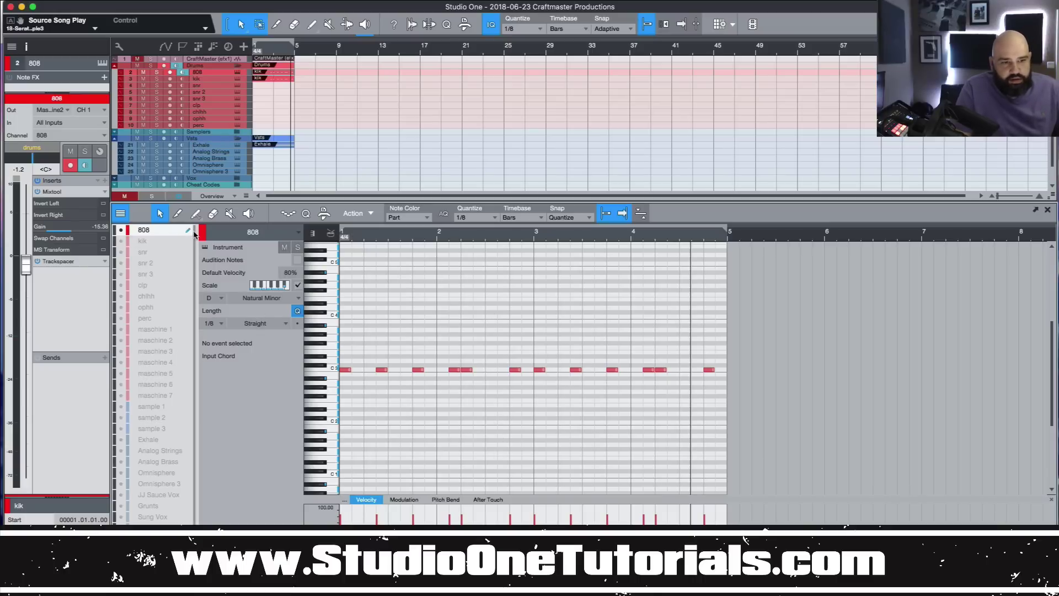
{"action": "mouse_move", "coordinate": [106, 231]}
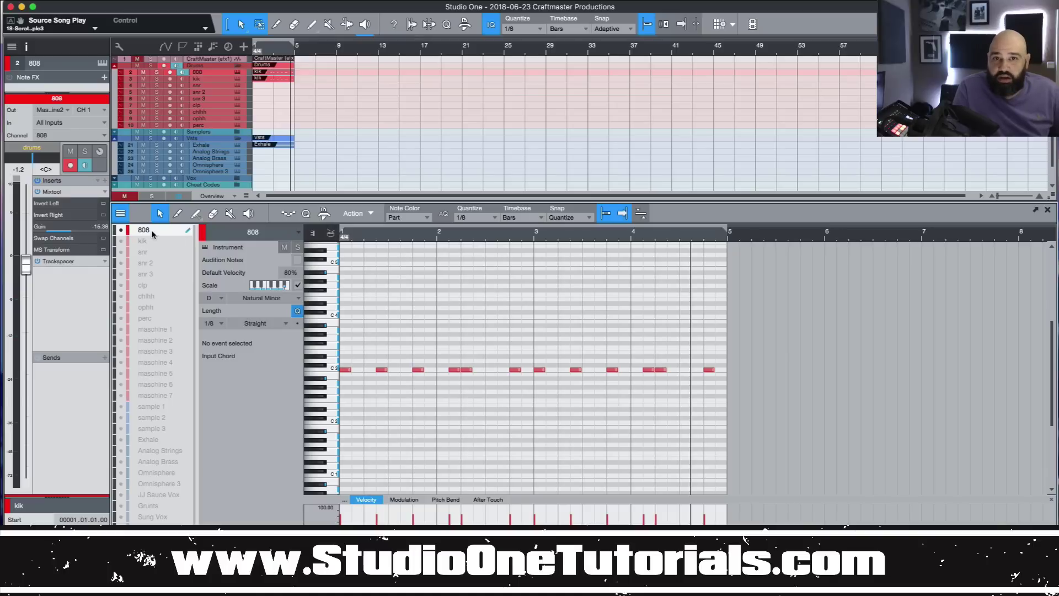
{"action": "left_click", "coordinate": [190, 230]}
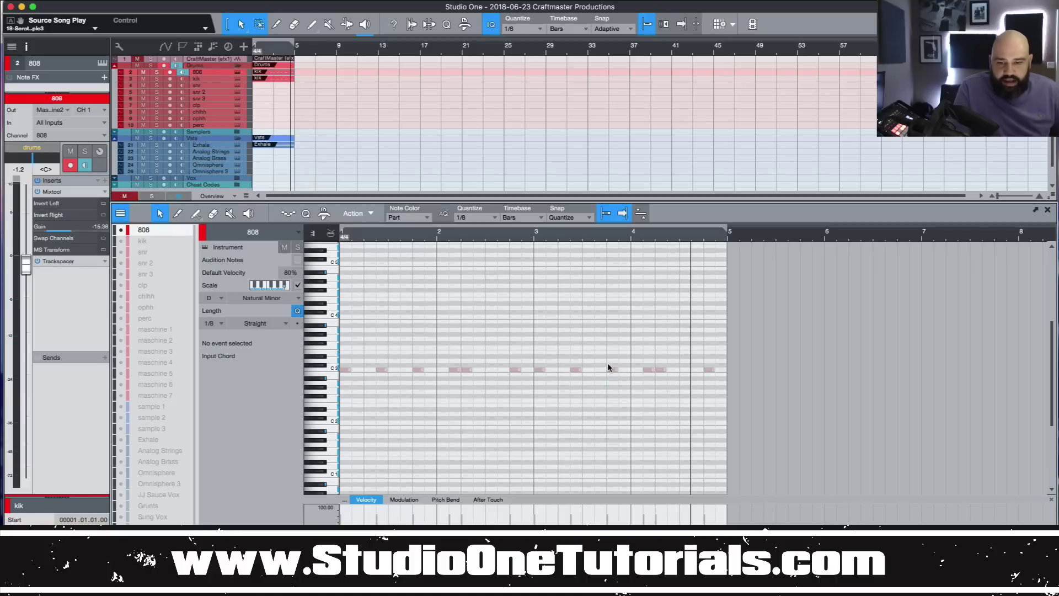
{"action": "left_click", "coordinate": [188, 231]}
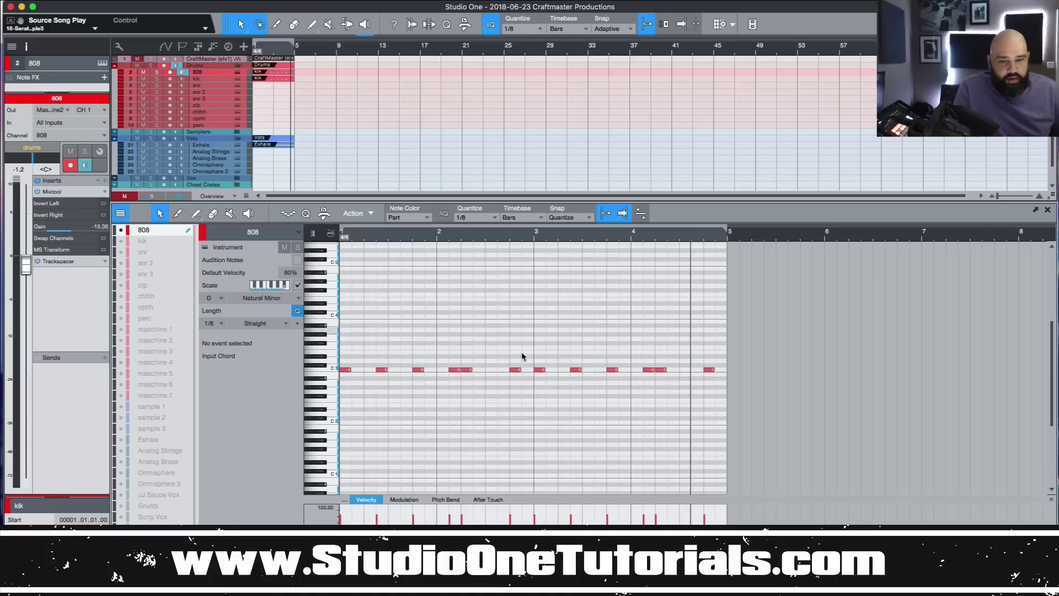
{"action": "left_click", "coordinate": [575, 370]}
{"action": "left_click_drag", "start_coordinate": [566, 334], "coordinate": [574, 370]}
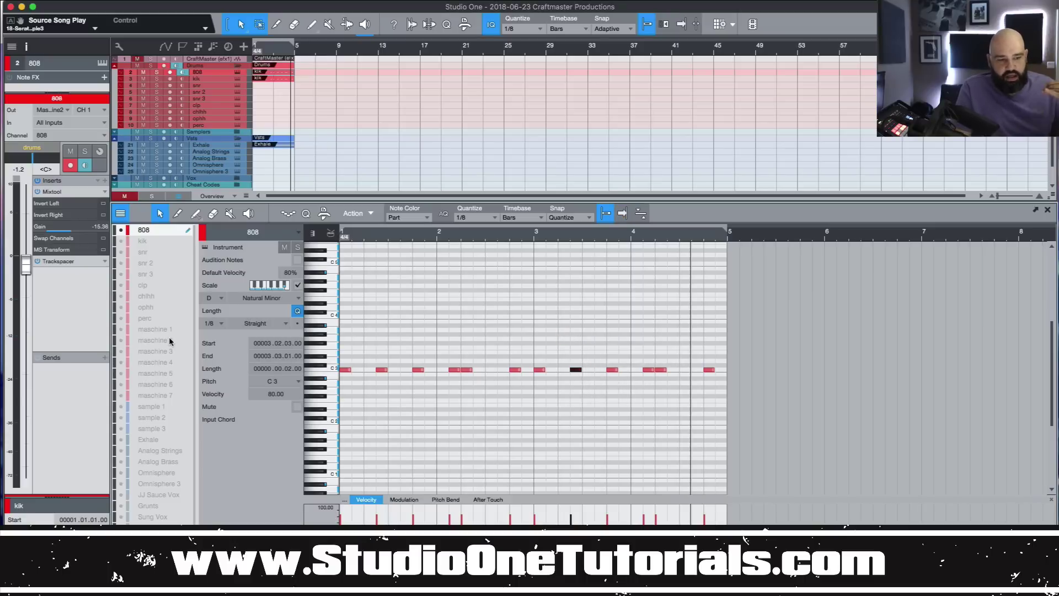
Show the Exhale chords in the 808 editor as locked grey ghost notes
{"action": "left_click", "coordinate": [122, 440]}
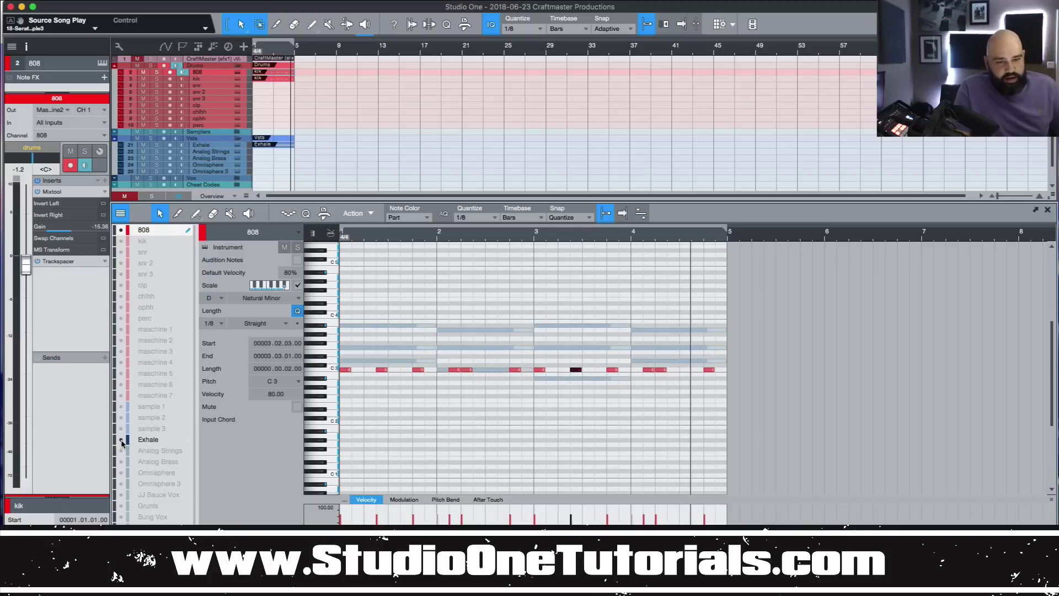
{"action": "left_click", "coordinate": [188, 440]}
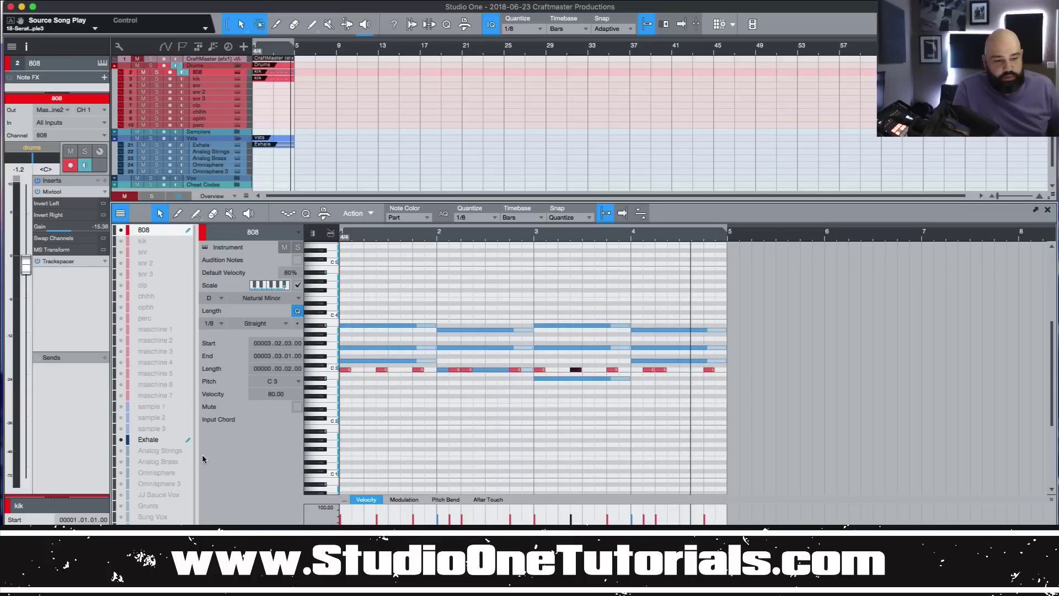
{"action": "left_click", "coordinate": [188, 440]}
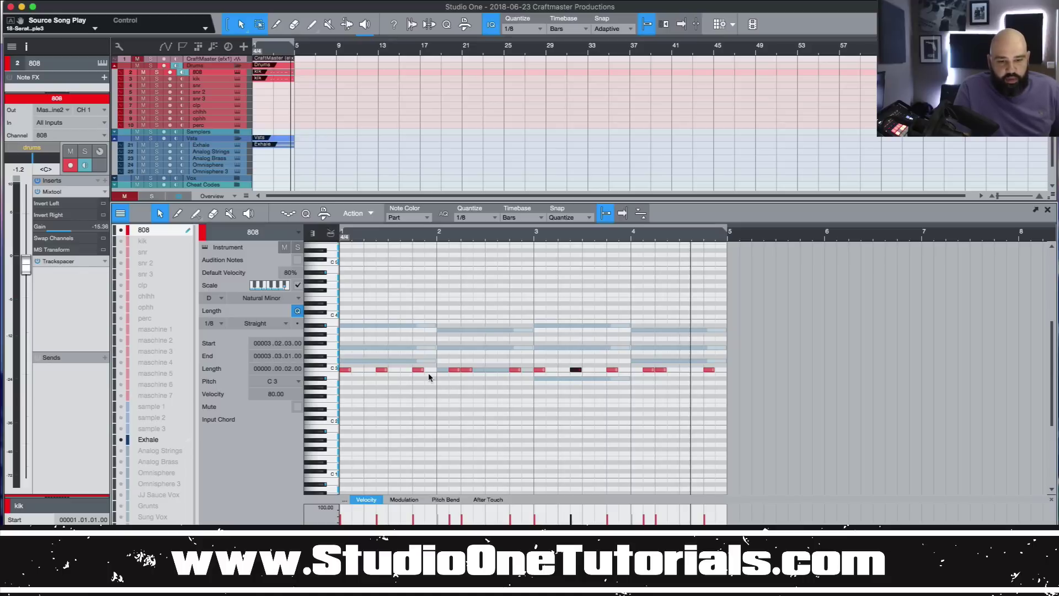
Move the 808 notes in bars 1, 3 and 4 onto the Exhale chord pitches
{"action": "left_click_drag", "start_coordinate": [429, 373], "coordinate": [345, 363]}
{"action": "left_click", "coordinate": [452, 383]}
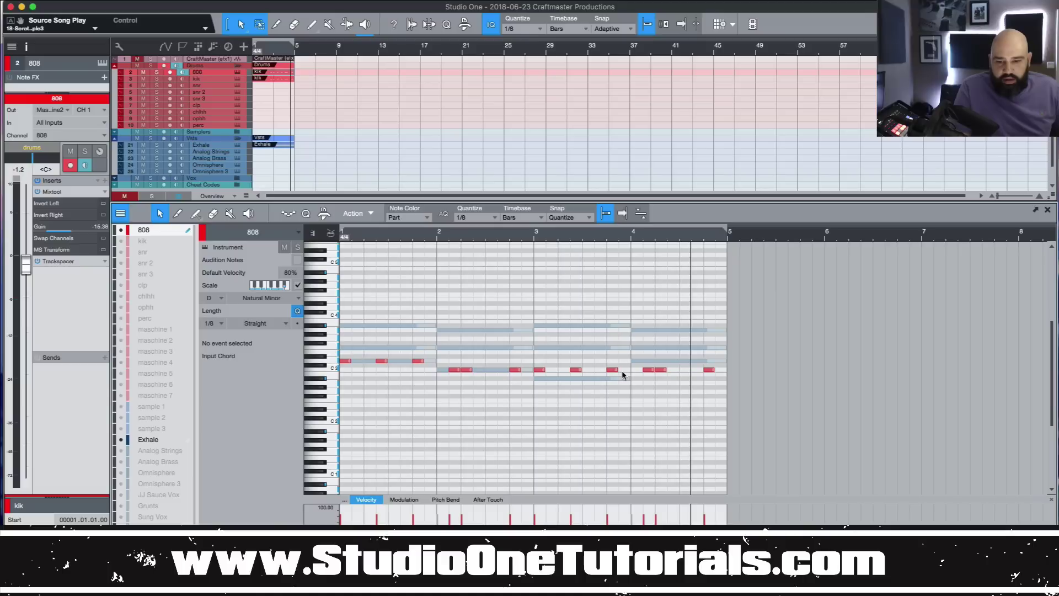
{"action": "left_click_drag", "start_coordinate": [622, 371], "coordinate": [542, 379]}
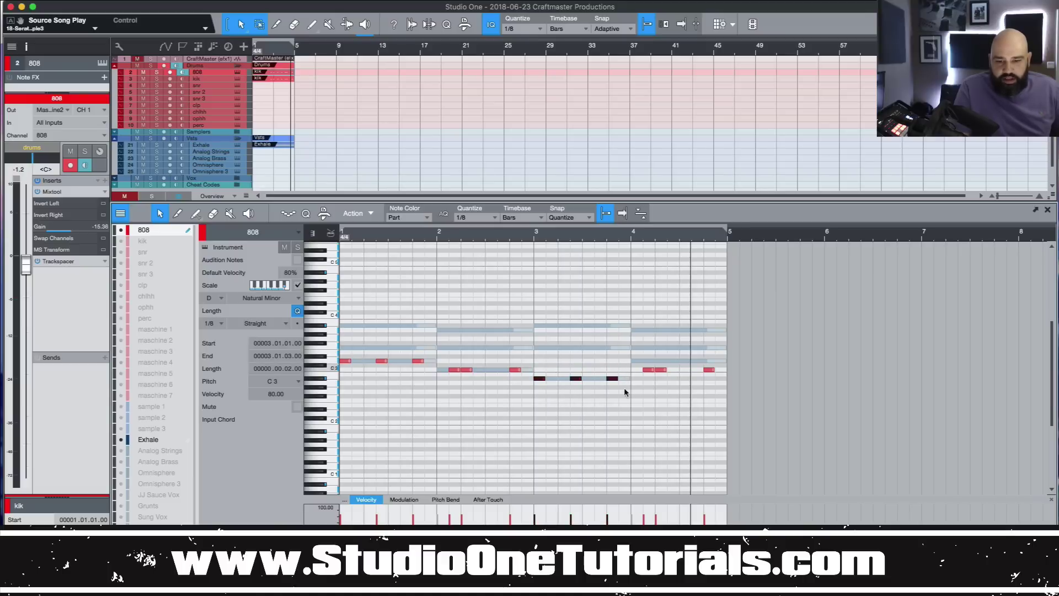
{"action": "left_click", "coordinate": [623, 387]}
{"action": "left_click_drag", "start_coordinate": [650, 370], "coordinate": [653, 361]}
{"action": "left_click", "coordinate": [457, 385]}
Lift single notes in bars 2 and 4 to A3 and one in bar 3 higher, then audition the bassline
{"action": "left_click_drag", "start_coordinate": [454, 370], "coordinate": [454, 330]}
{"action": "left_click_drag", "start_coordinate": [649, 361], "coordinate": [648, 331]}
{"action": "left_click_drag", "start_coordinate": [576, 382], "coordinate": [578, 325]}
{"action": "left_click", "coordinate": [582, 432]}
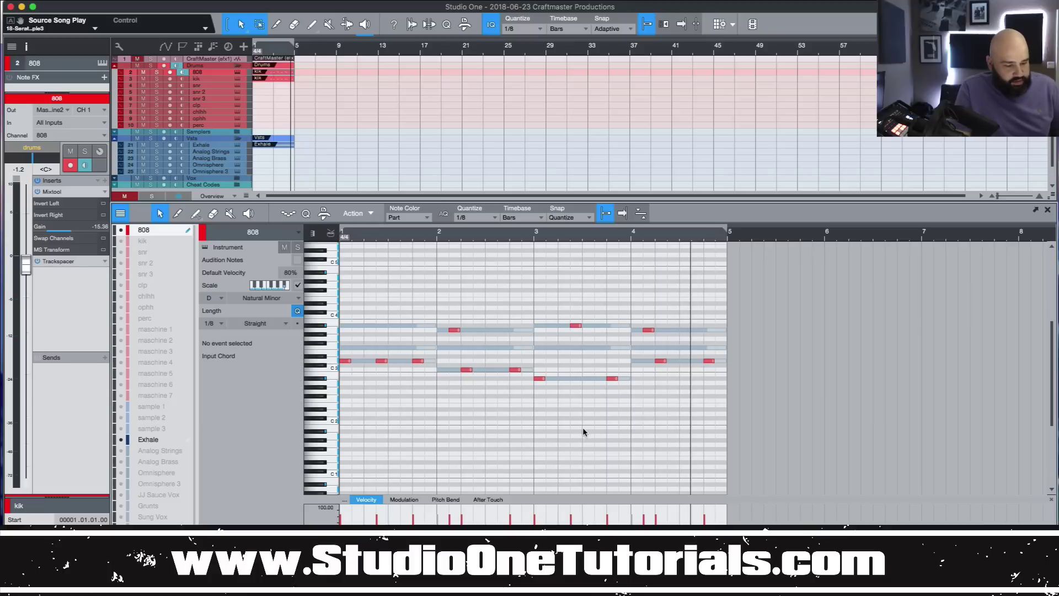
{"action": "key", "text": "space"}
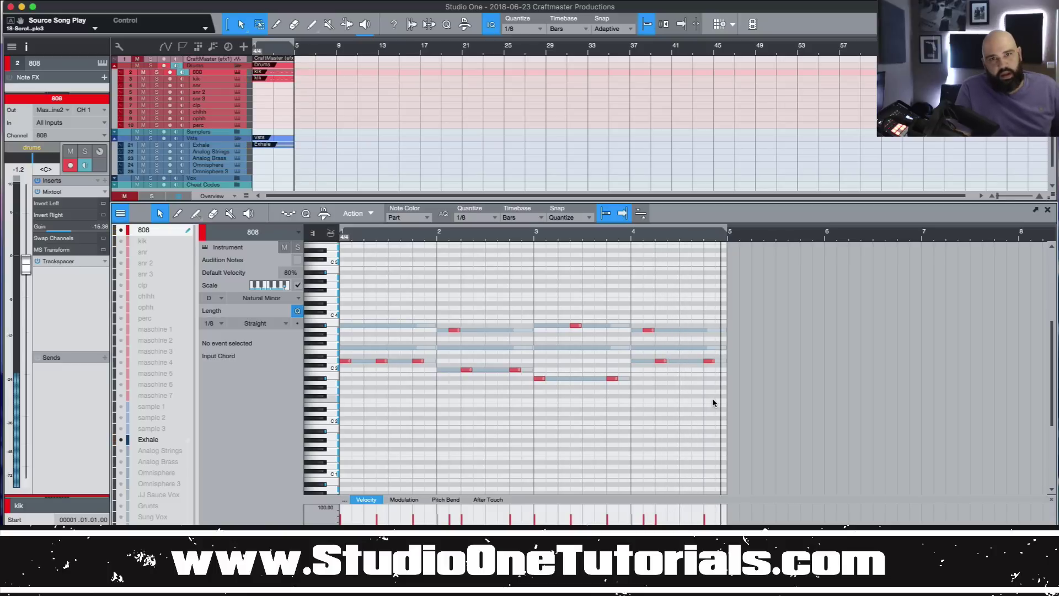
{"action": "left_click", "coordinate": [122, 213]}
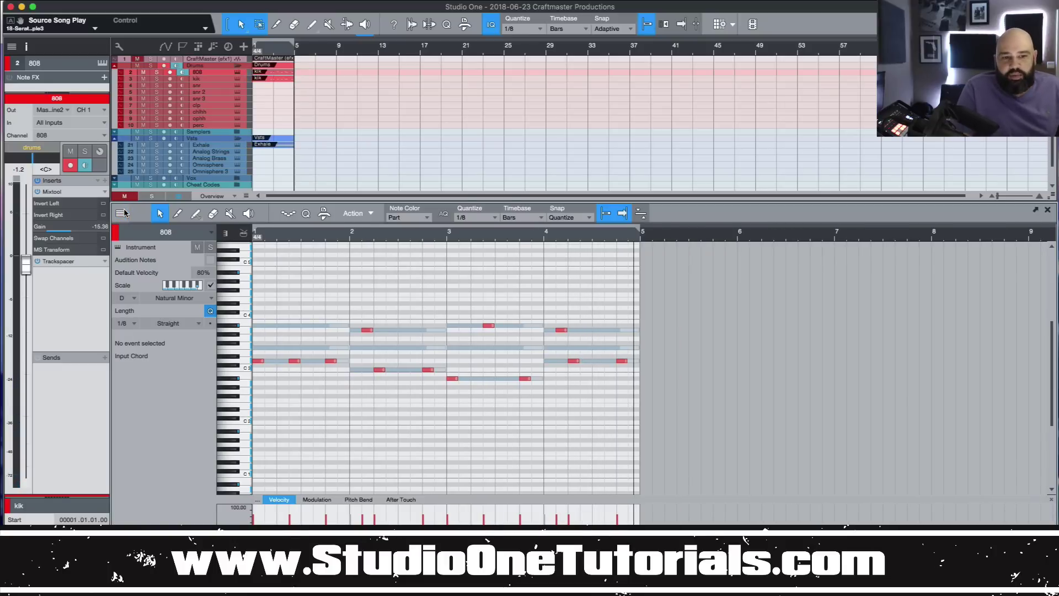